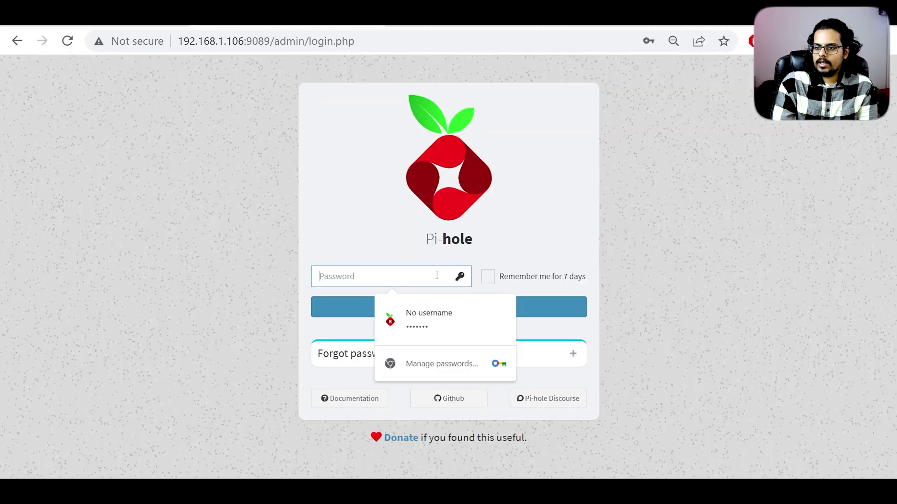
# Step: Sign in to the Pi-hole admin dashboard with the saved admin password
pyautogui.click(434, 318)
pyautogui.click(456, 313)
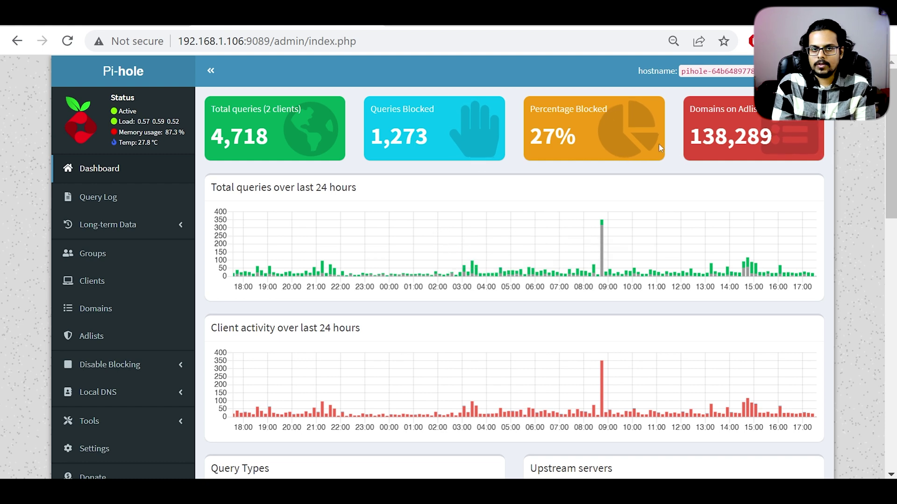
pyautogui.scroll(-3, 400, 261)
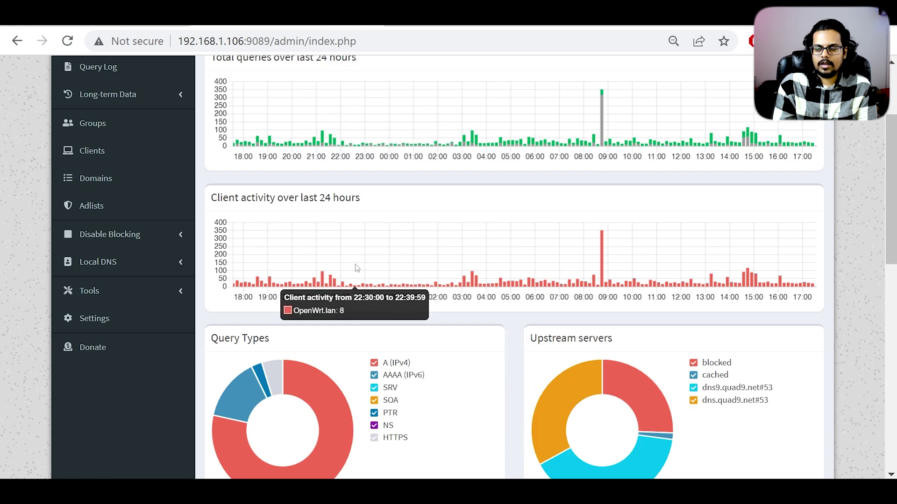
pyautogui.scroll(3, 410, 311)
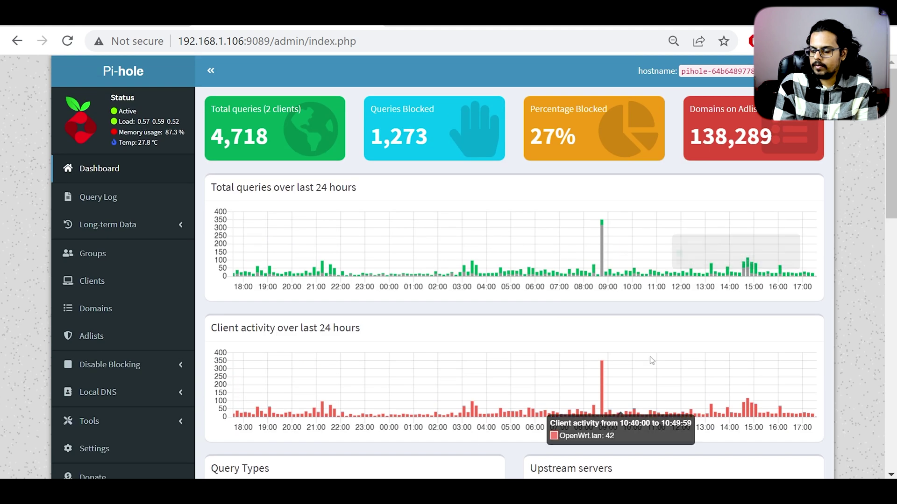
pyautogui.scroll(-5, 588, 346)
pyautogui.scroll(-8, 593, 299)
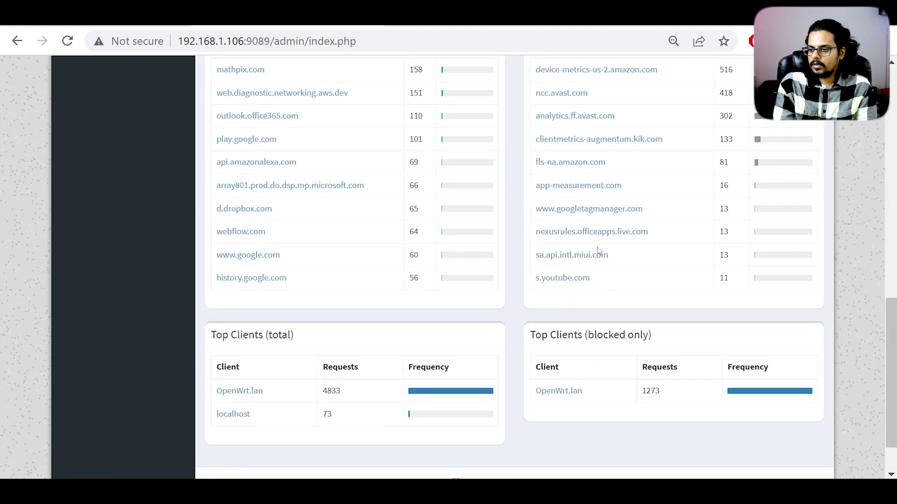
pyautogui.scroll(-2, 597, 251)
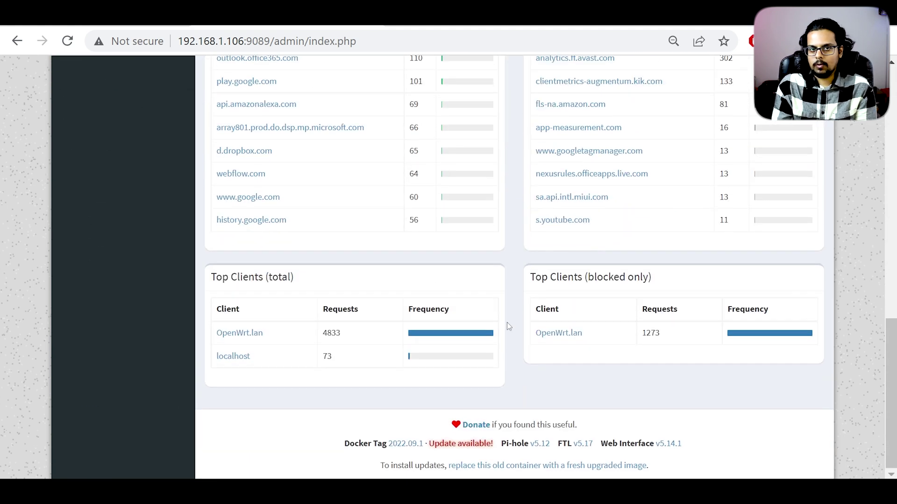
pyautogui.scroll(5, 574, 408)
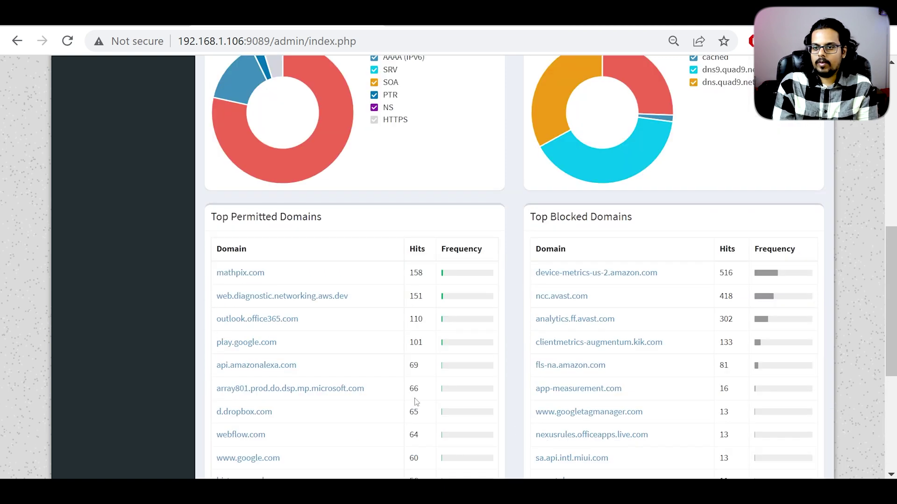
pyautogui.scroll(3, 415, 396)
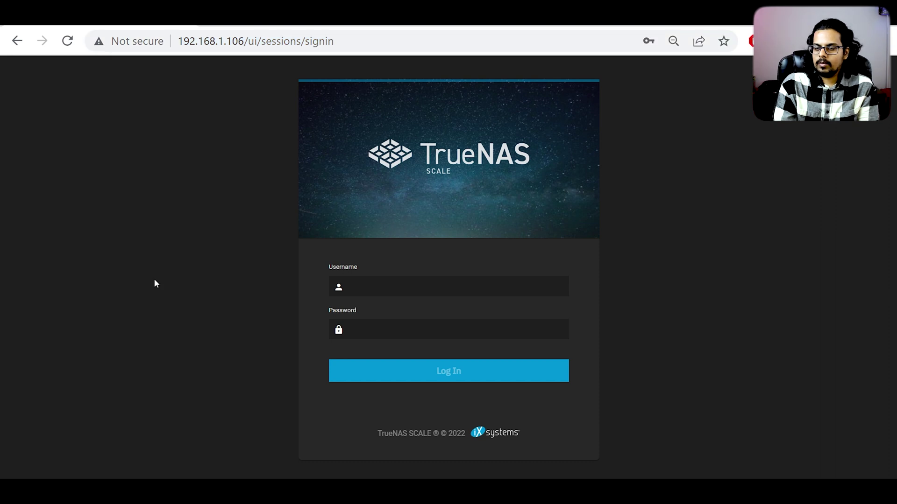
# Step: Log in to TrueNAS SCALE with the saved administrator credentials and open the Apps catalogue
pyautogui.click(438, 285)
pyautogui.click(652, 283)
pyautogui.click(456, 371)
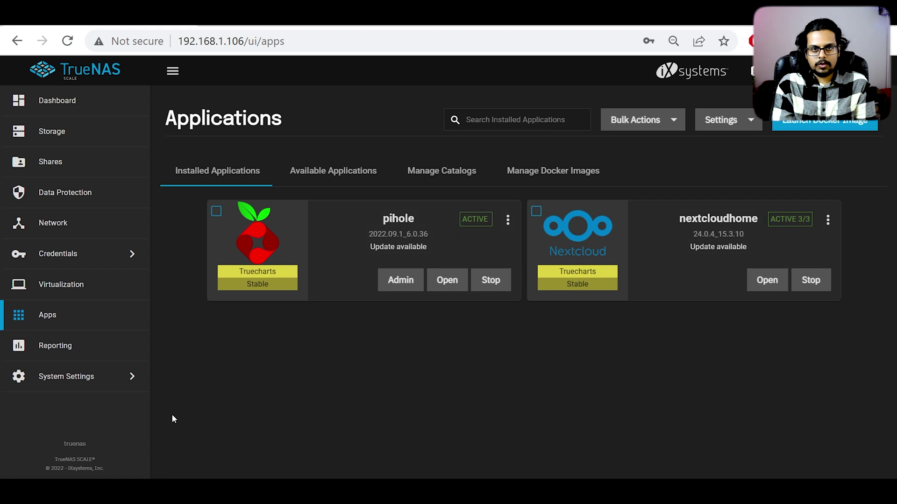
pyautogui.click(317, 179)
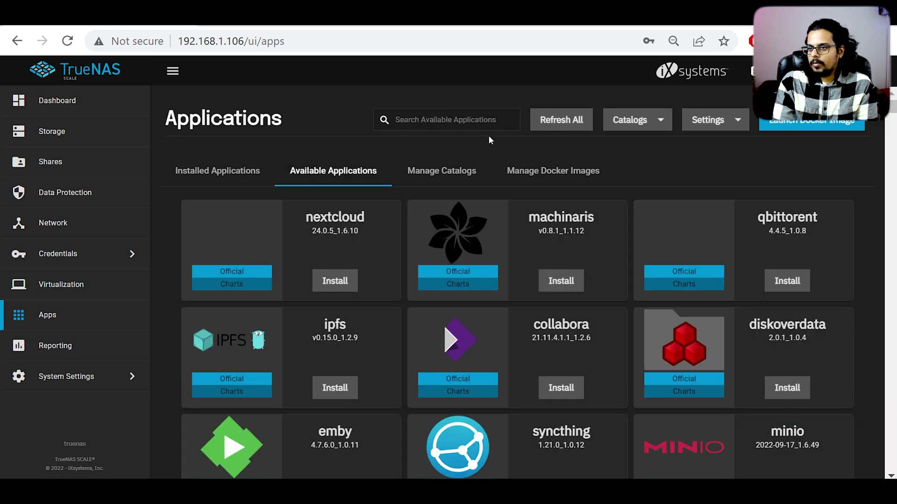
# Step: Search the available applications for 'p' and start installing the official pihole chart
pyautogui.click(396, 119)
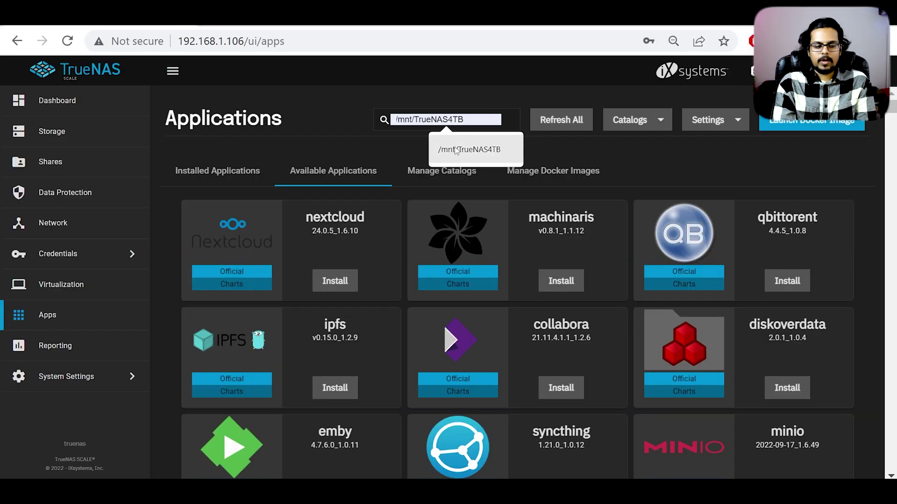
pyautogui.write('pi')
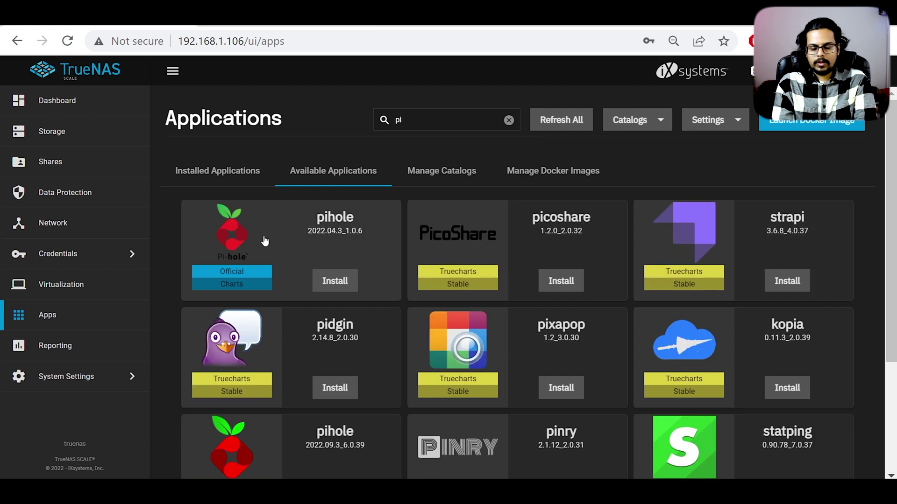
pyautogui.press('BackSpace')
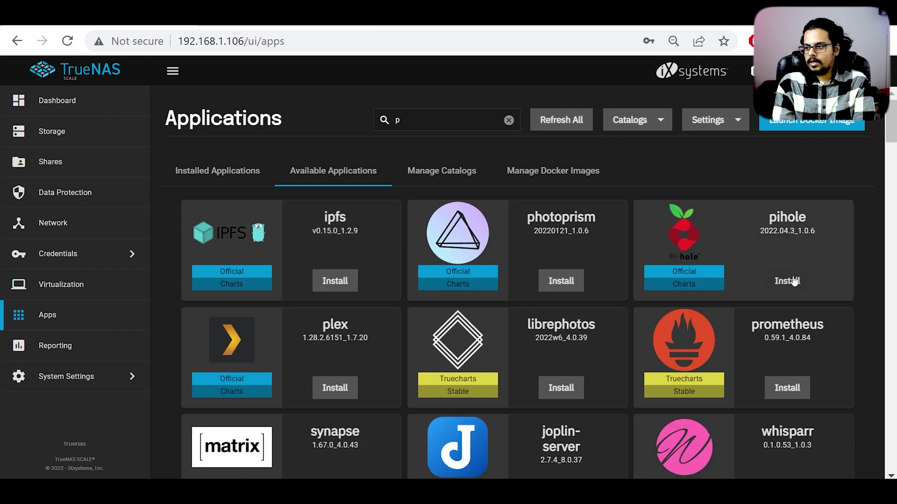
pyautogui.click(789, 282)
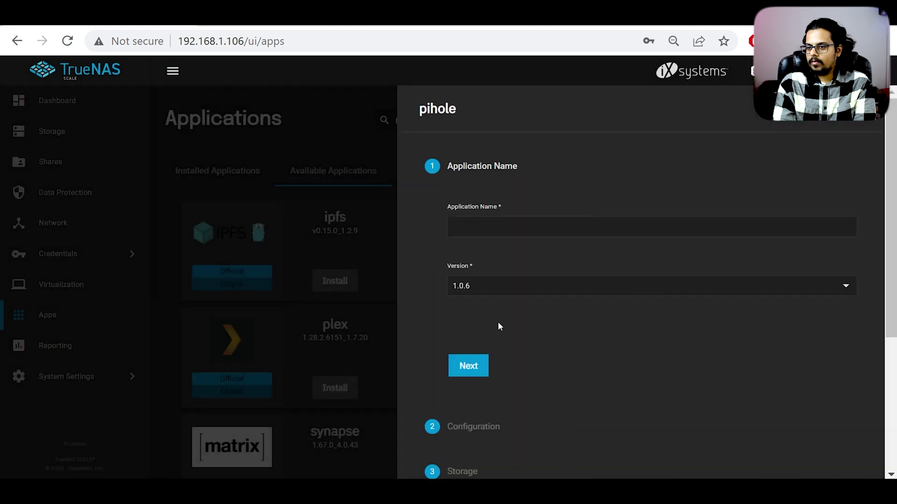
# Step: Name the pihole app 'pp' and enter the Pi-hole admin password in its configuration
pyautogui.click(468, 371)
pyautogui.click(505, 218)
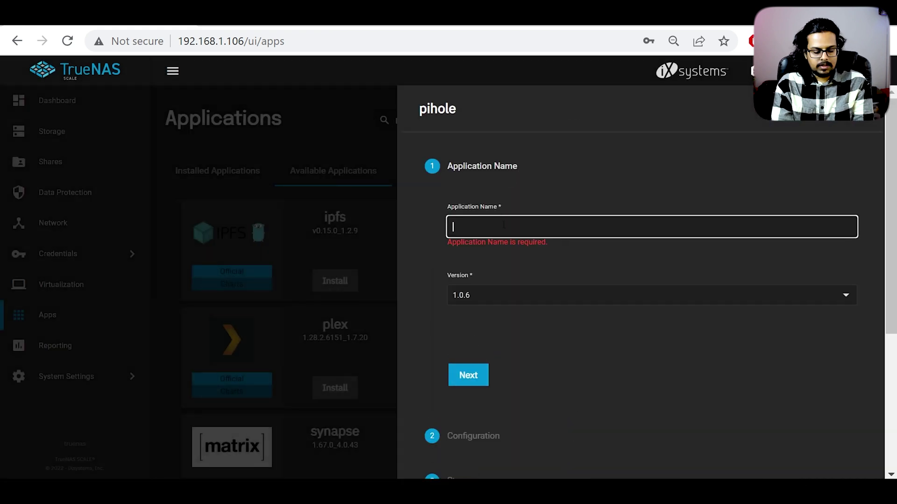
pyautogui.write('pi')
pyautogui.click(469, 366)
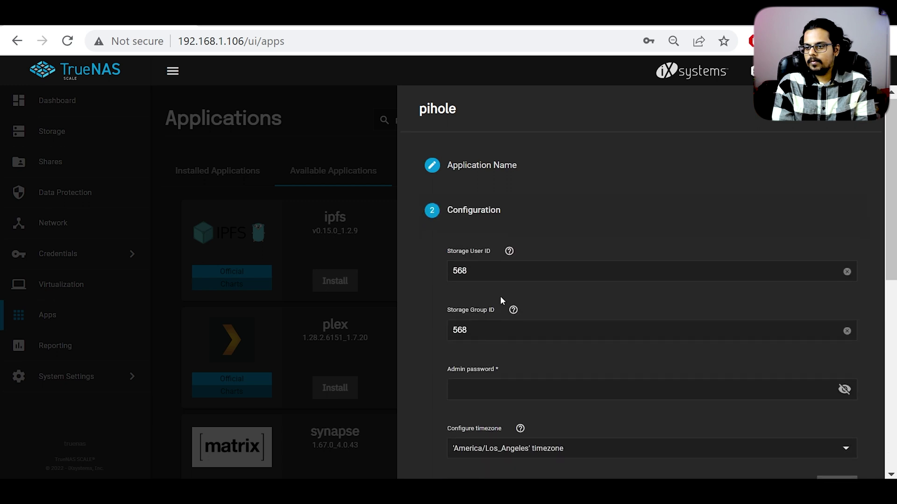
pyautogui.scroll(-5, 500, 297)
pyautogui.click(522, 345)
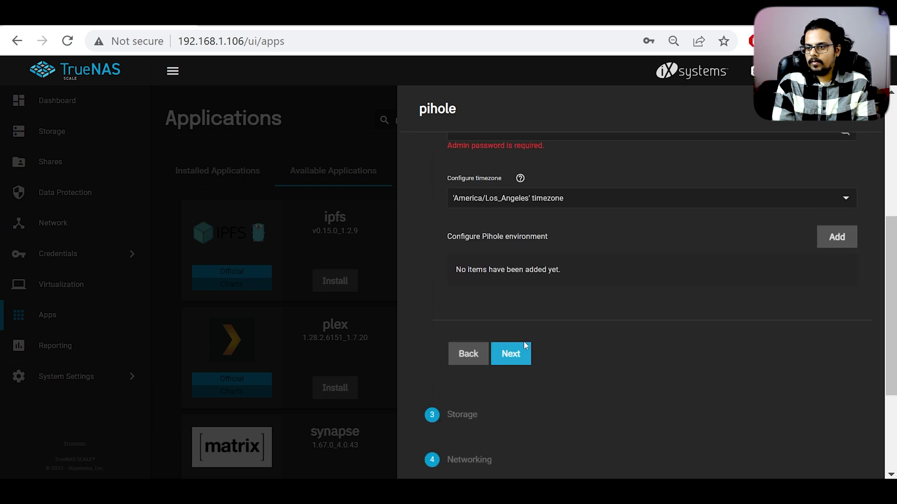
pyautogui.scroll(6, 518, 295)
pyautogui.click(454, 390)
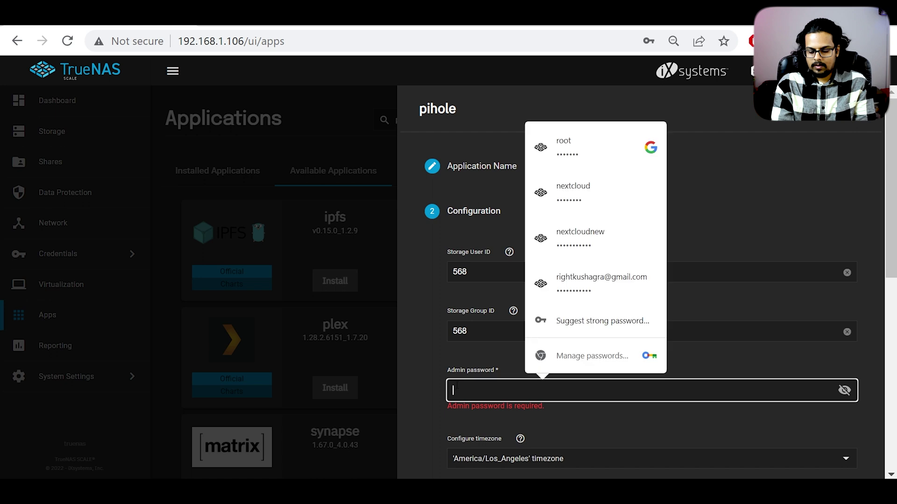
pyautogui.scroll(-5, 645, 392)
pyautogui.click(497, 215)
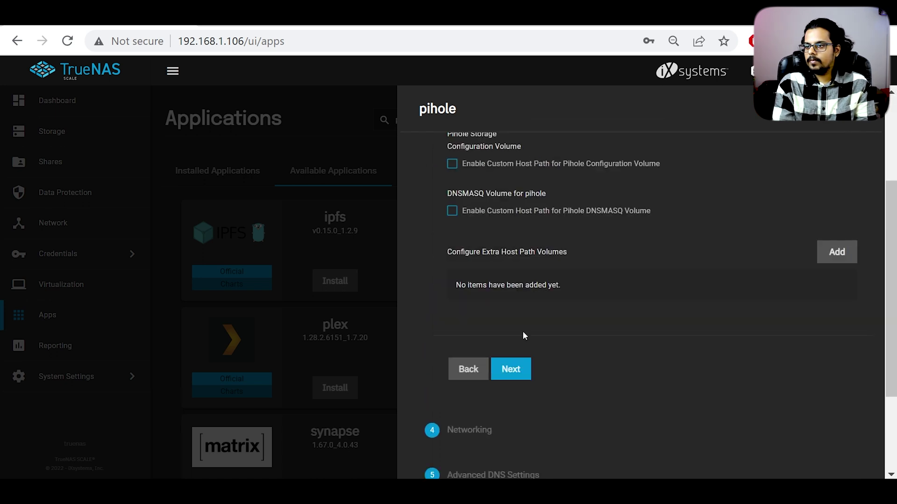
# Step: Set the pihole web port to 20720, pass the remaining steps, and save to install
pyautogui.click(510, 369)
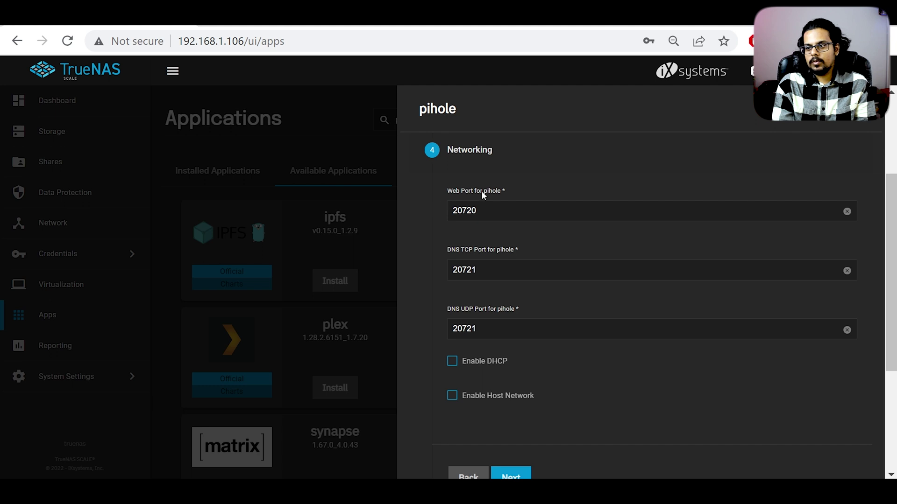
pyautogui.click(469, 220)
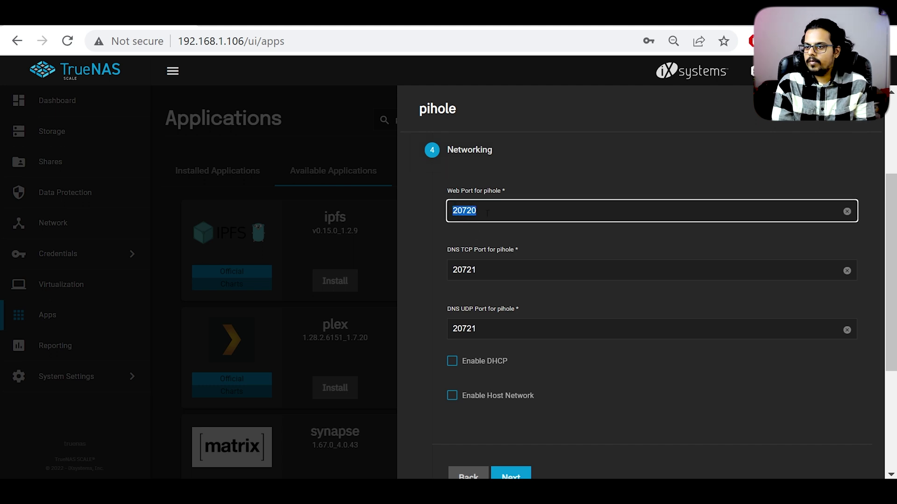
pyautogui.scroll(-3, 467, 336)
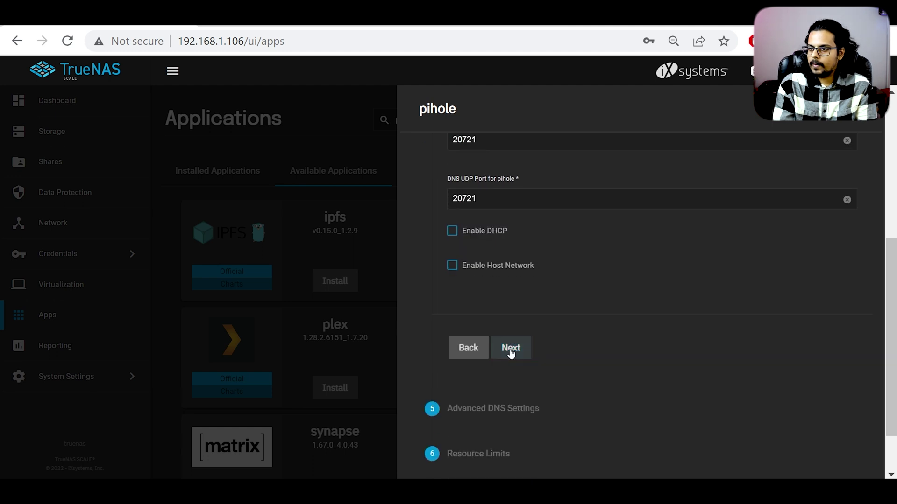
pyautogui.click(510, 349)
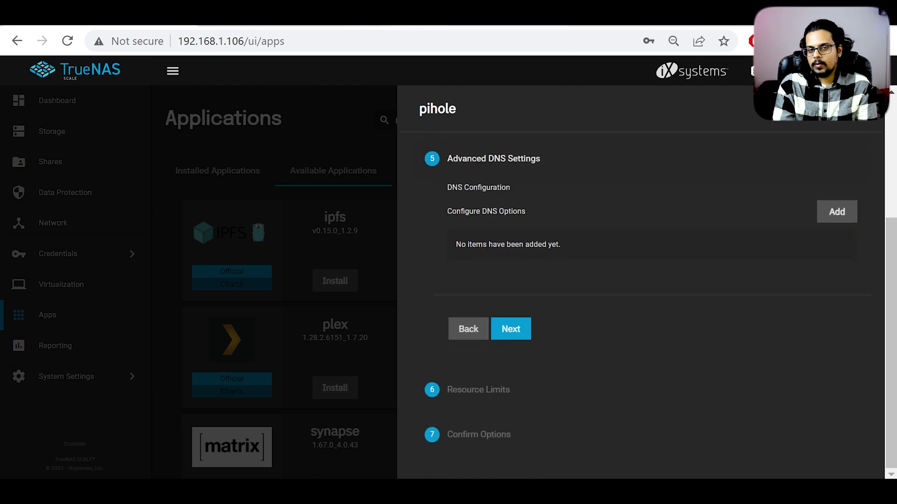
pyautogui.click(512, 333)
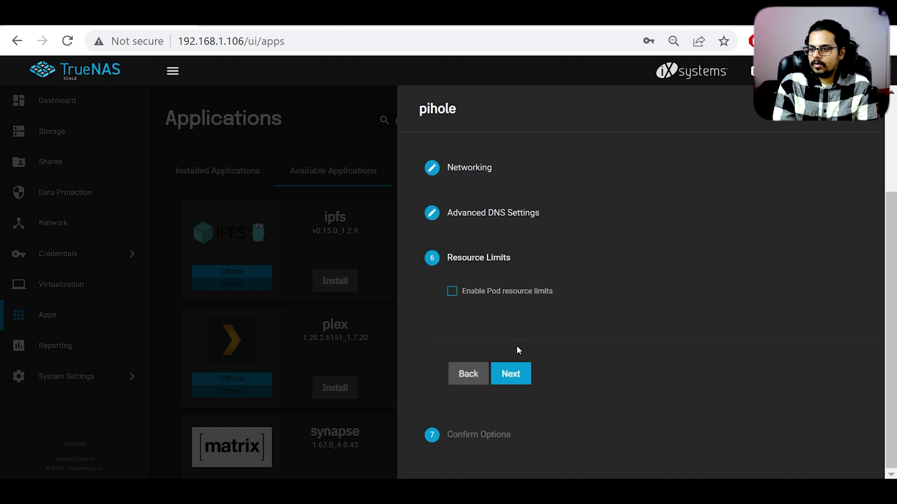
pyautogui.click(523, 376)
pyautogui.scroll(-3, 507, 304)
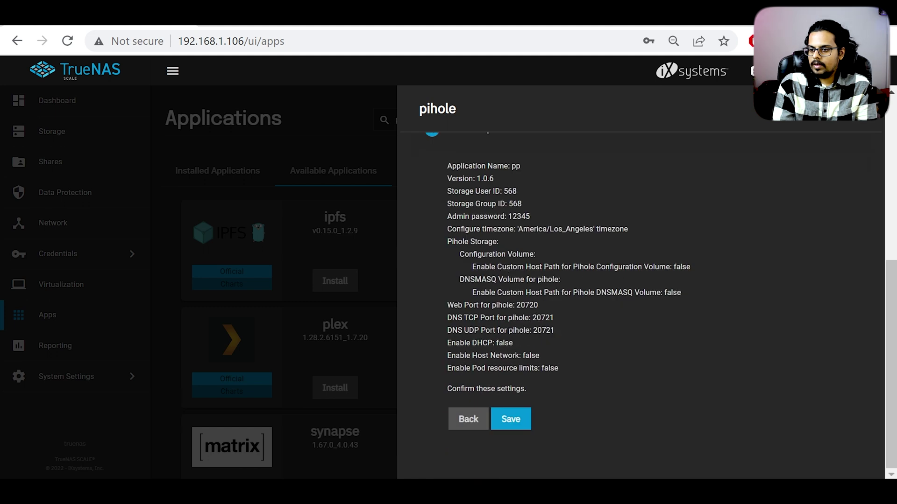
pyautogui.click(526, 417)
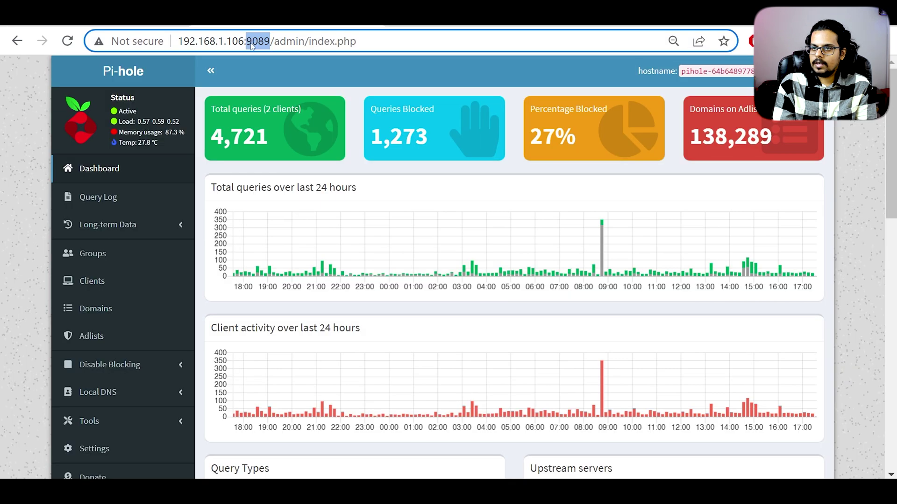
# Step: Change the Pi-hole address from port 9089 to 20720/admin, then view TrueNAS installed apps
pyautogui.doubleClick(259, 41)
pyautogui.write('20')
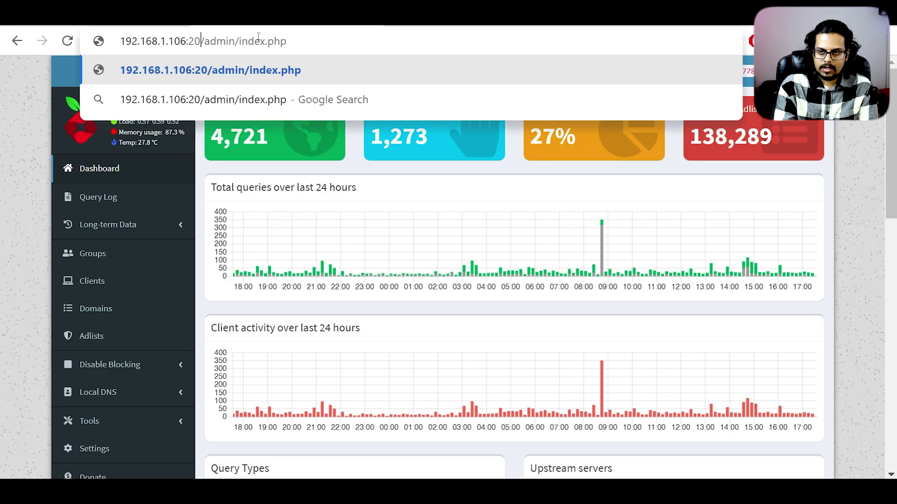
pyautogui.write('720')
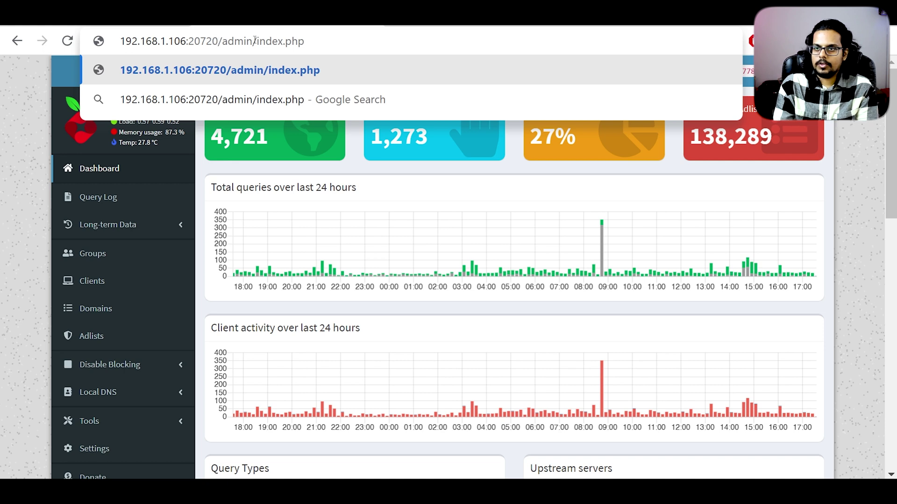
pyautogui.hotkey('shift', 'End')
pyautogui.press('BackSpace')
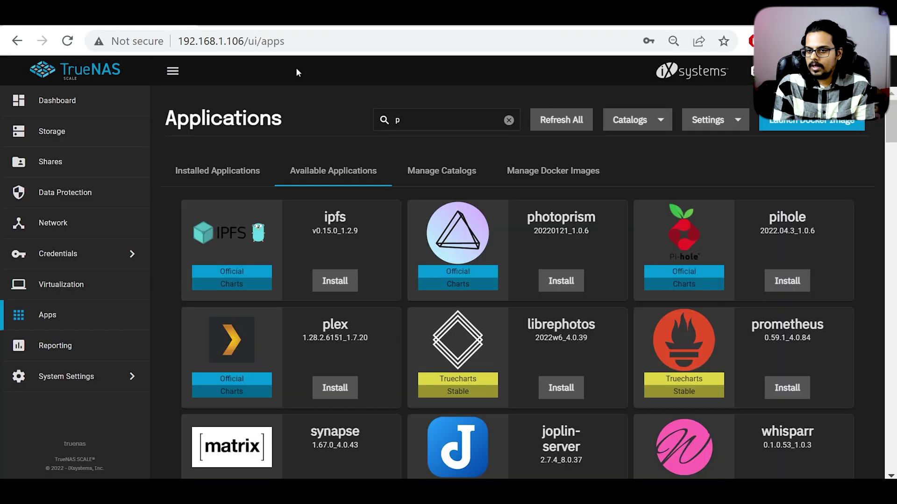
pyautogui.click(208, 169)
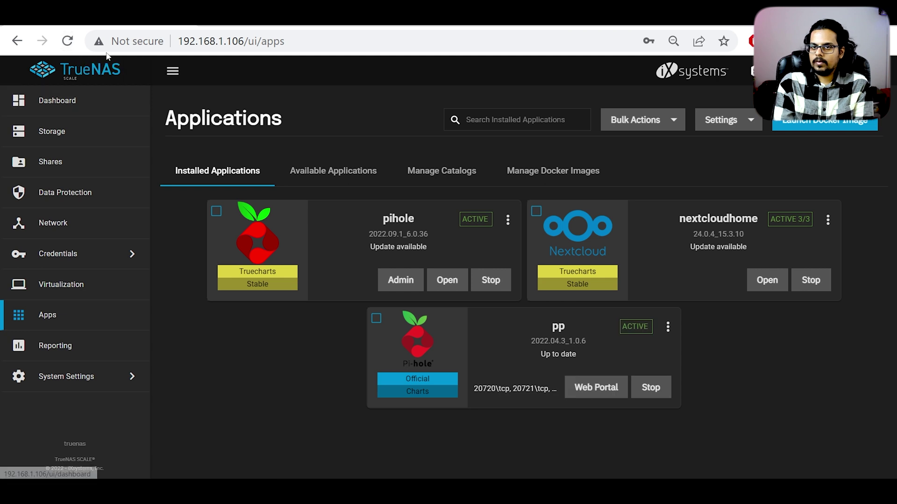
# Step: Reload the TrueNAS applications page to confirm pp is active on 20720/tcp
pyautogui.click(72, 46)
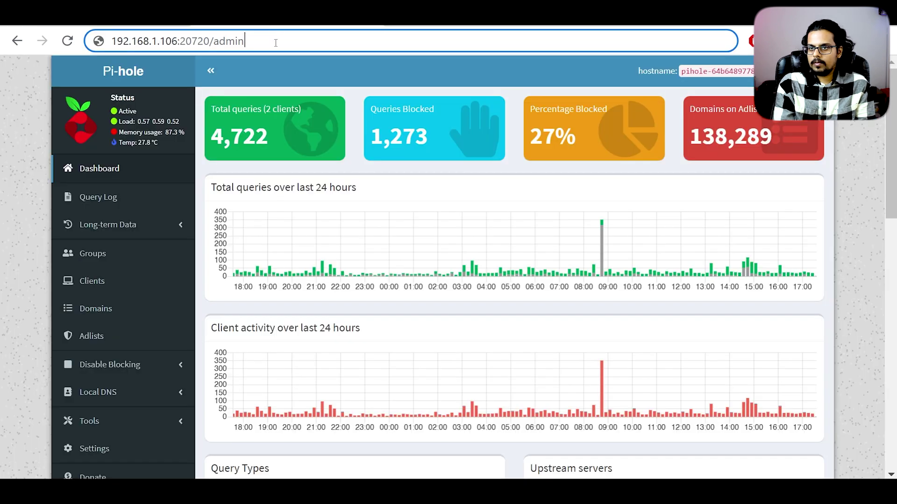
# Step: Load the Pi-hole admin page at 192.168.1.106:20720/admin, then return to TrueNAS Applications
pyautogui.press('Return')
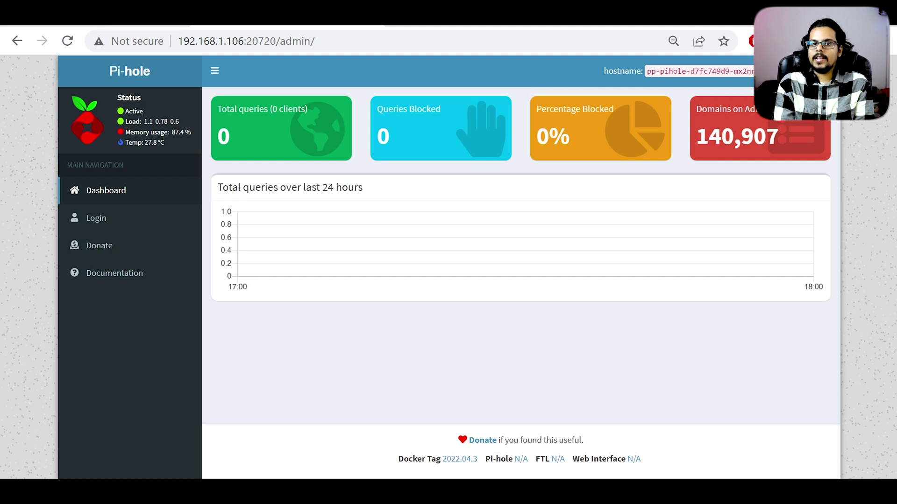
pyautogui.moveTo(56, 13)
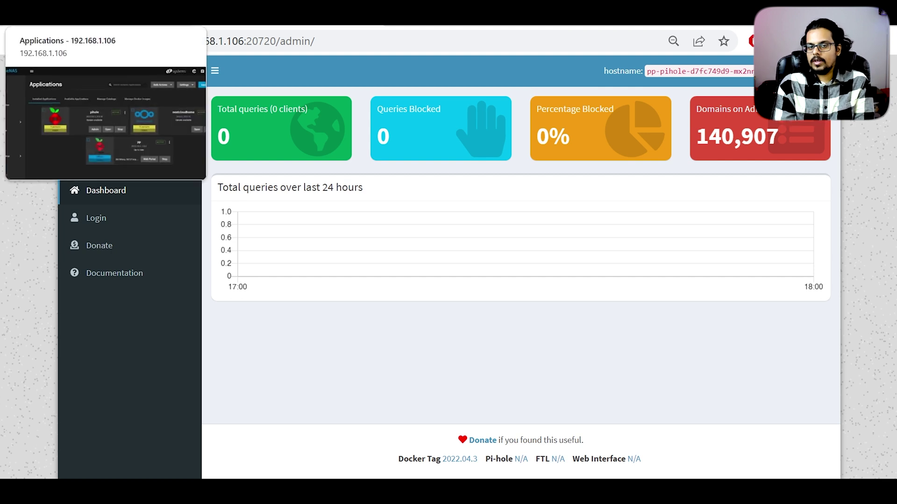
pyautogui.click(56, 13)
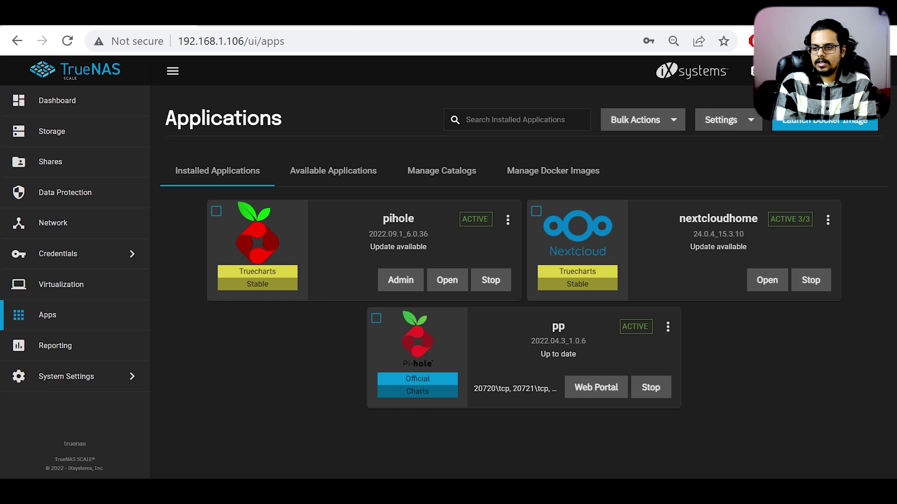
# Step: Log in to the OpenWrt LuCI router as root with the saved password
pyautogui.click(495, 14)
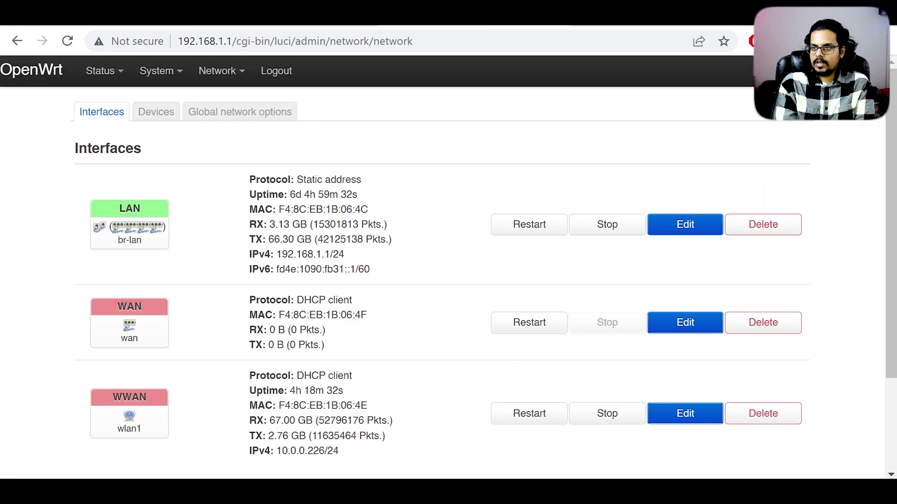
pyautogui.click(110, 100)
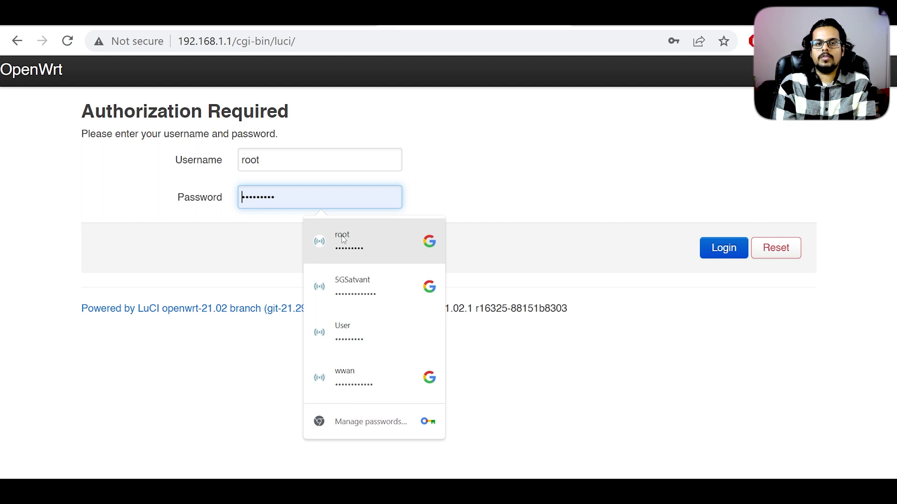
pyautogui.click(343, 239)
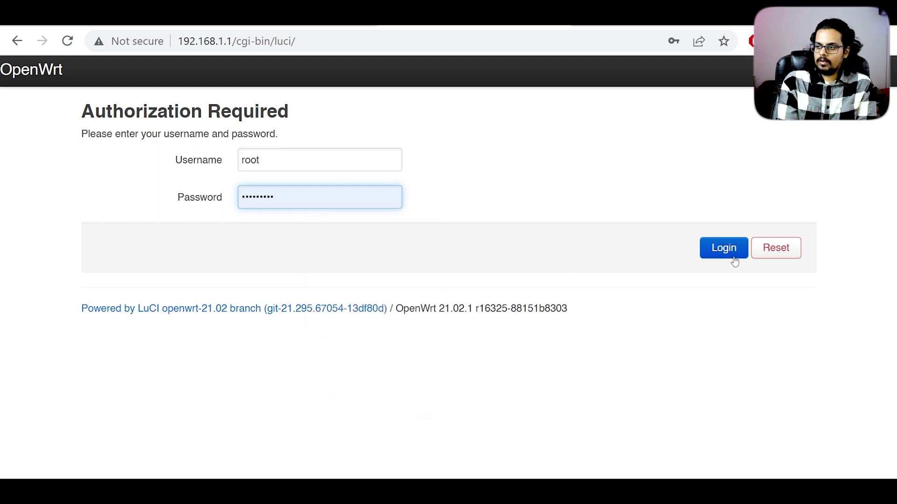
pyautogui.click(724, 246)
# Step: Go to Network > Interfaces and edit the LAN interface
pyautogui.moveTo(210, 74)
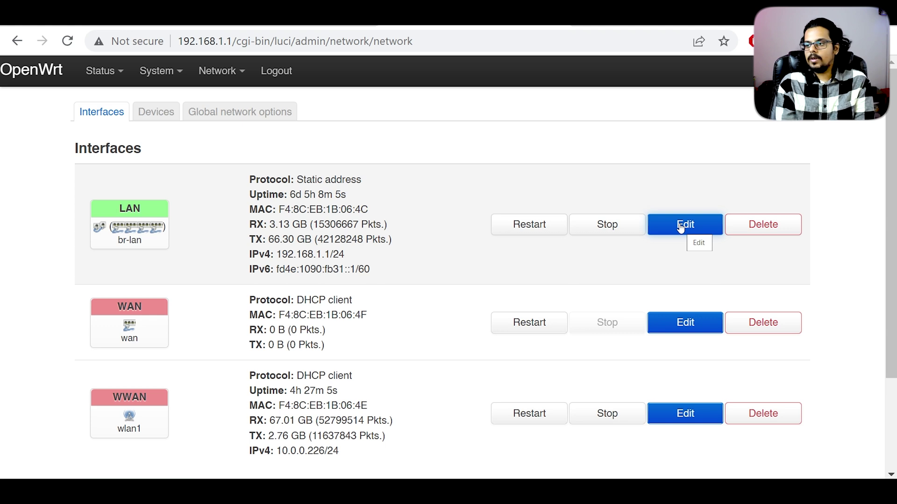
pyautogui.click(686, 225)
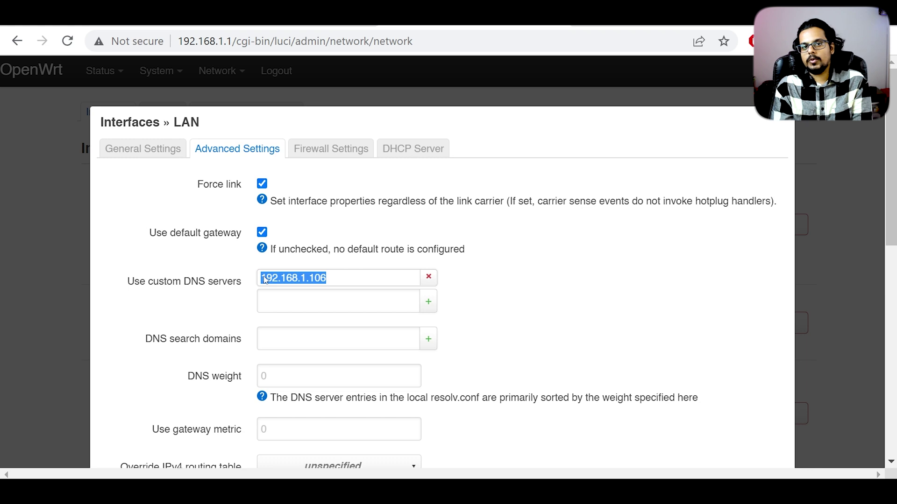
# Step: Keep 192.168.1.106 as the LAN custom DNS server and scroll down to Save
pyautogui.click(305, 280)
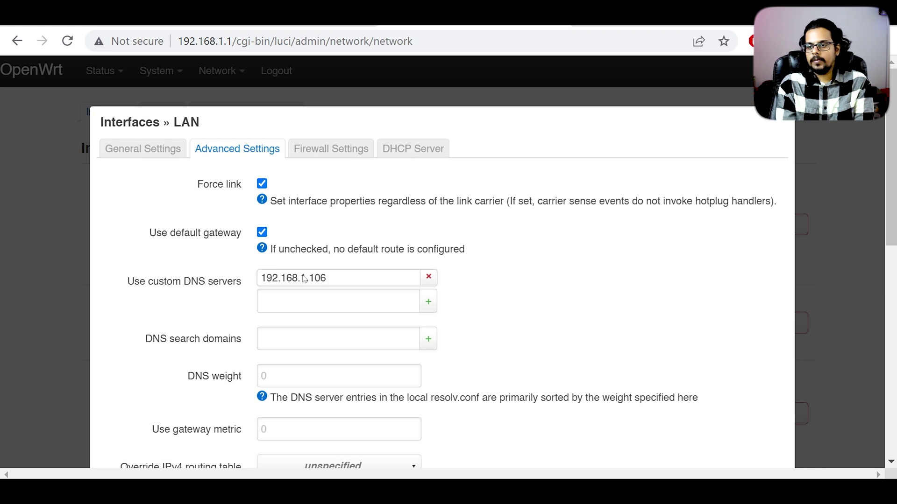
pyautogui.scroll(-8, 280, 268)
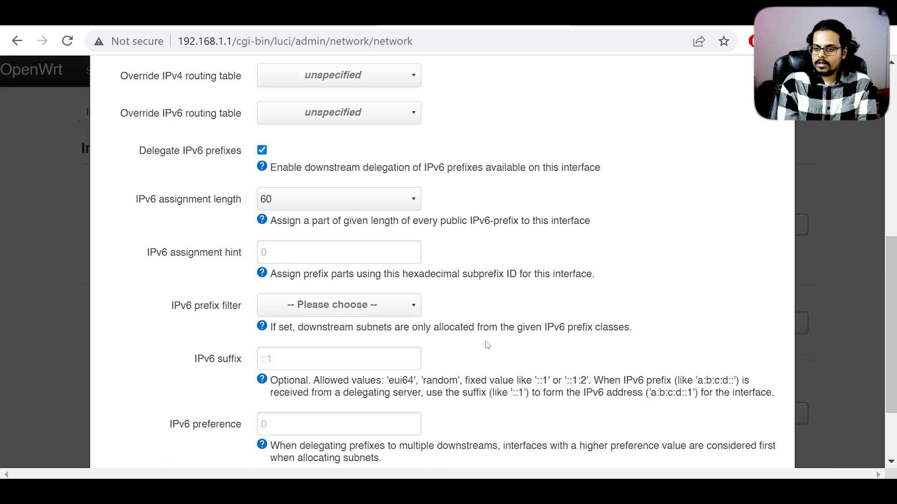
pyautogui.scroll(-2, 158, 285)
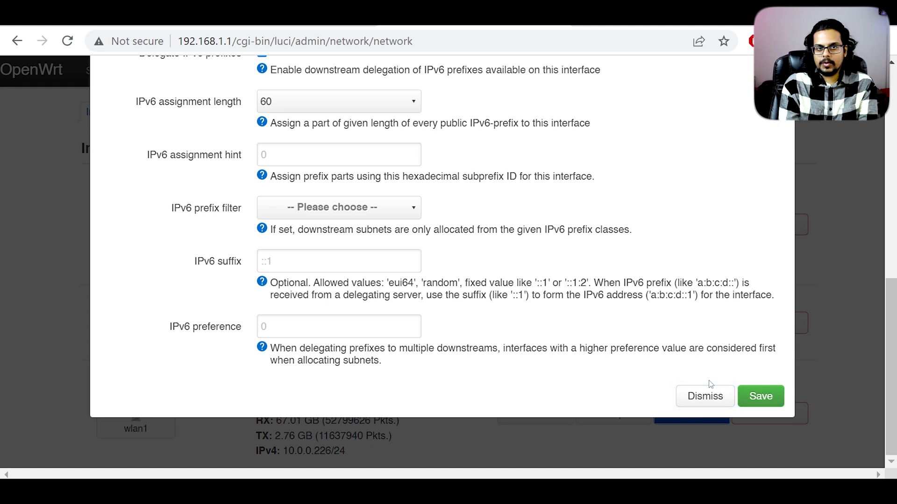